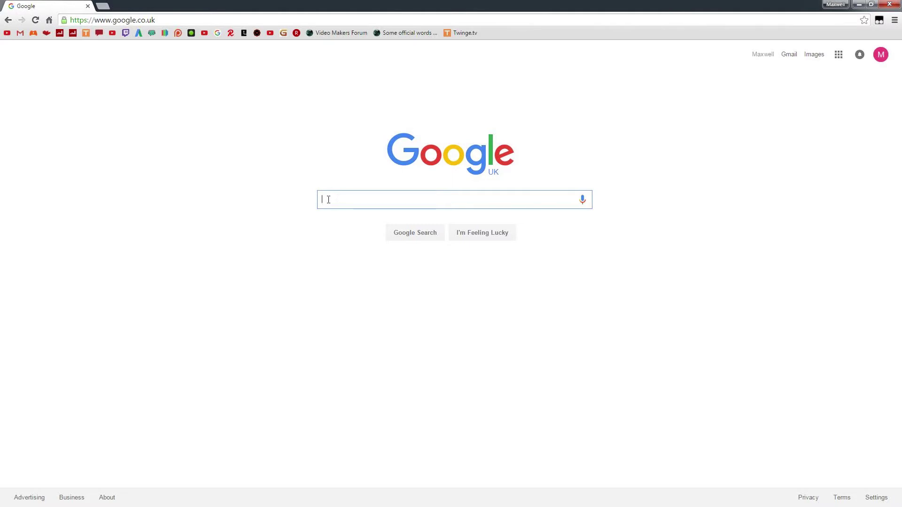
Search Google for ATLauncher and open its official home page
type("At")
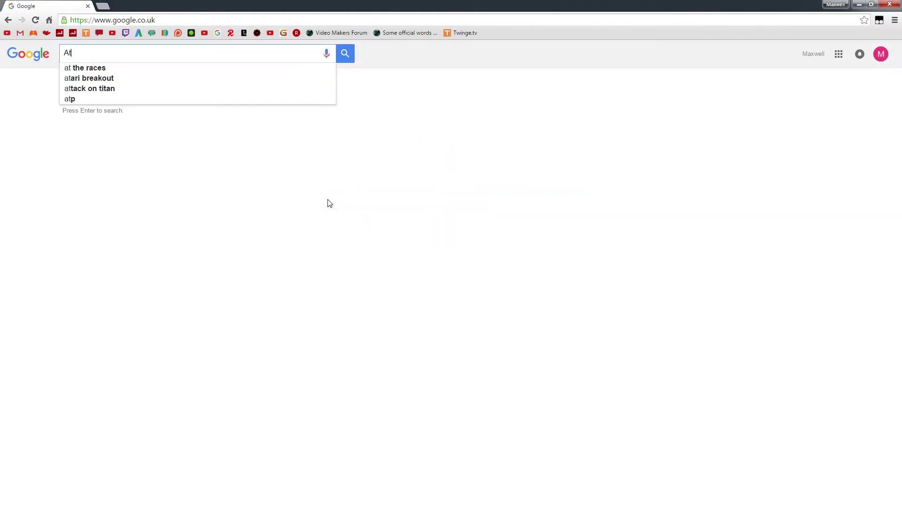
type("launcger")
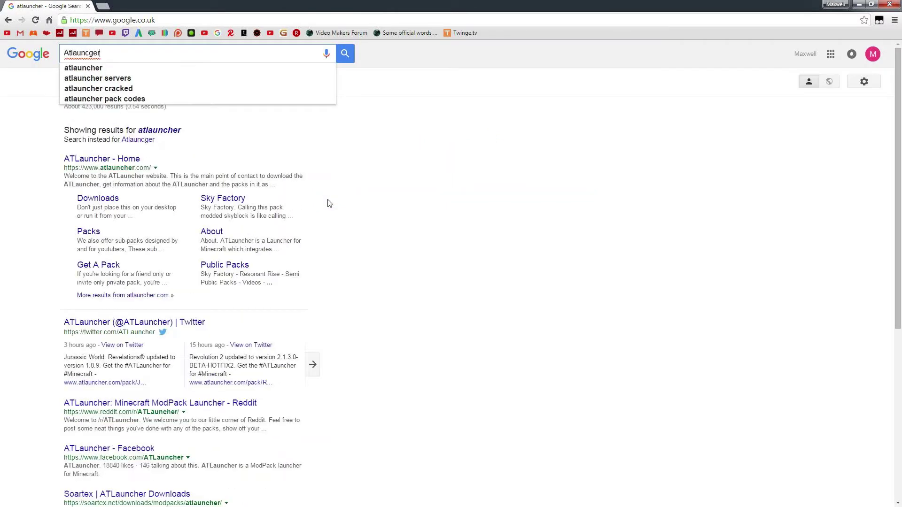
key("Return")
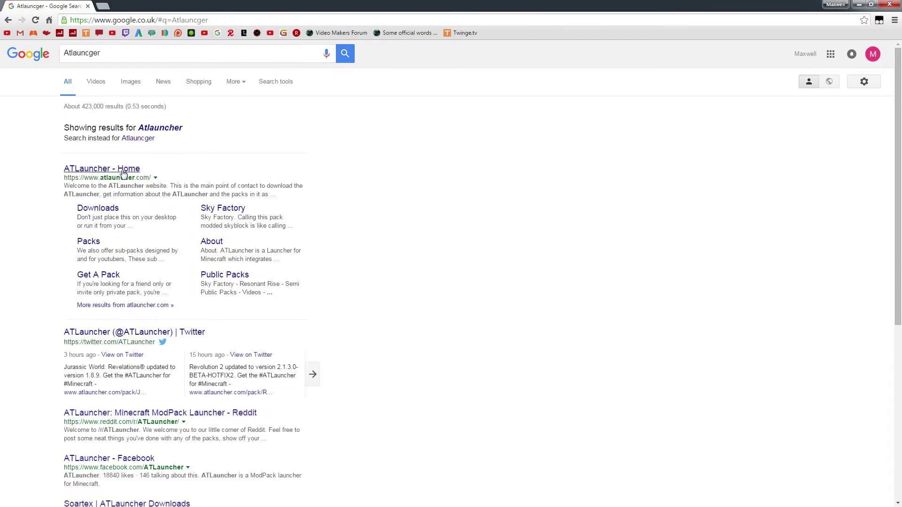
left_click(123, 169)
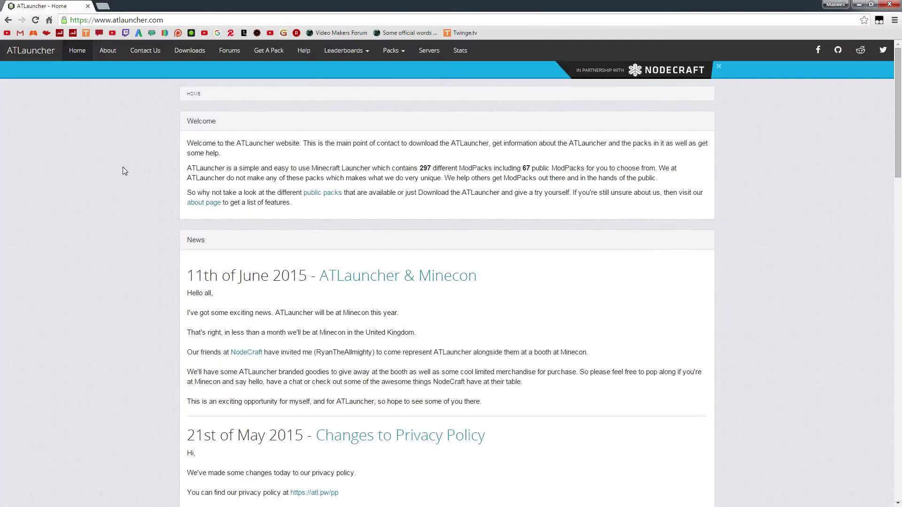
Download the Windows (.exe) version of ATLauncher from the website's Downloads page
scroll(382, 264, "down", 15)
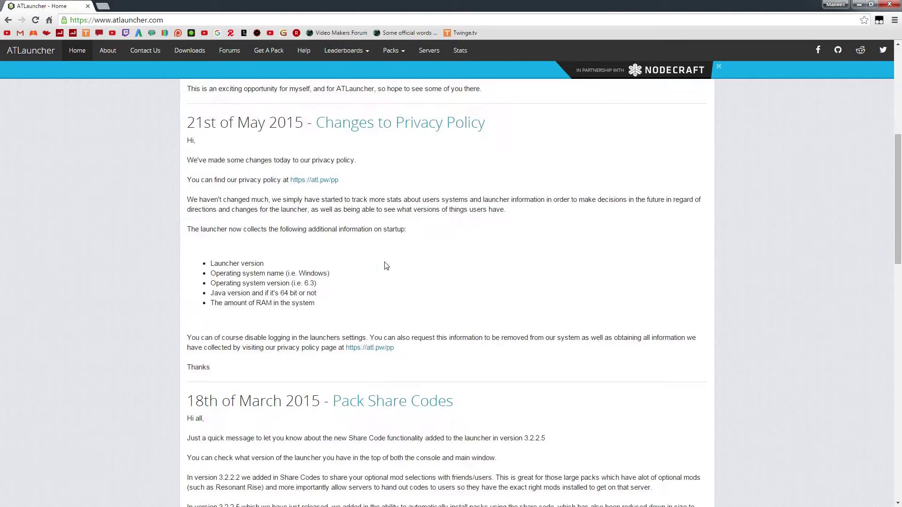
scroll(385, 265, "up", 15)
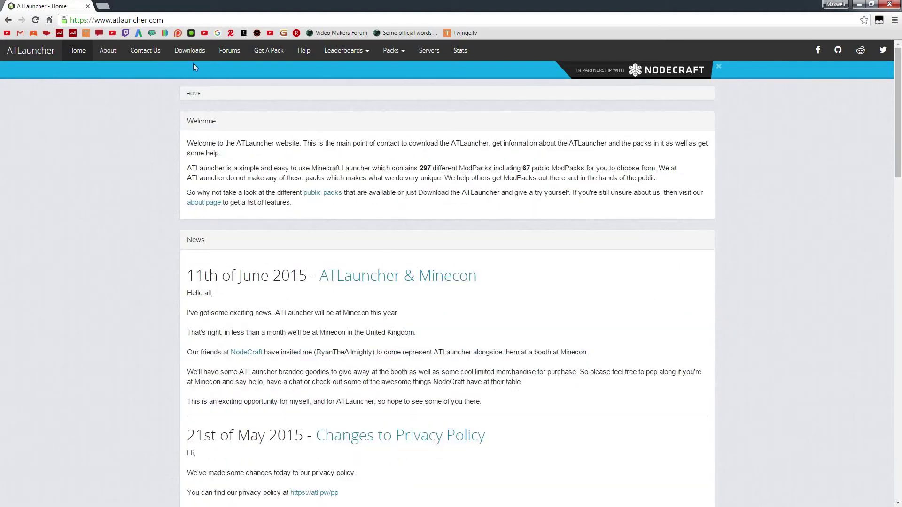
left_click(187, 51)
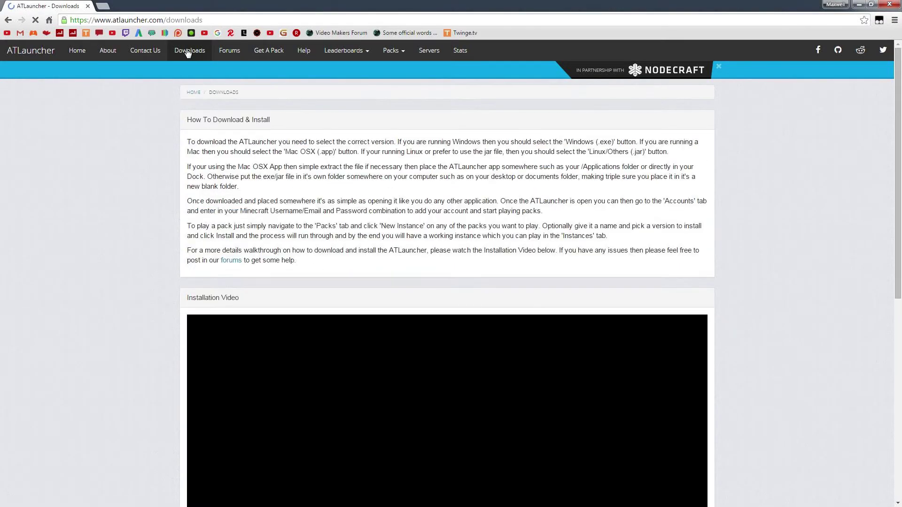
scroll(323, 396, "down", 9)
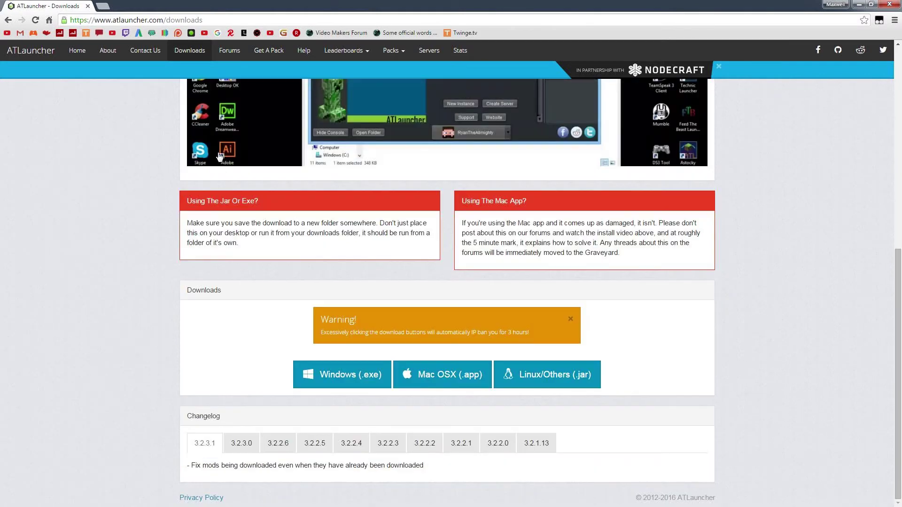
left_click(339, 372)
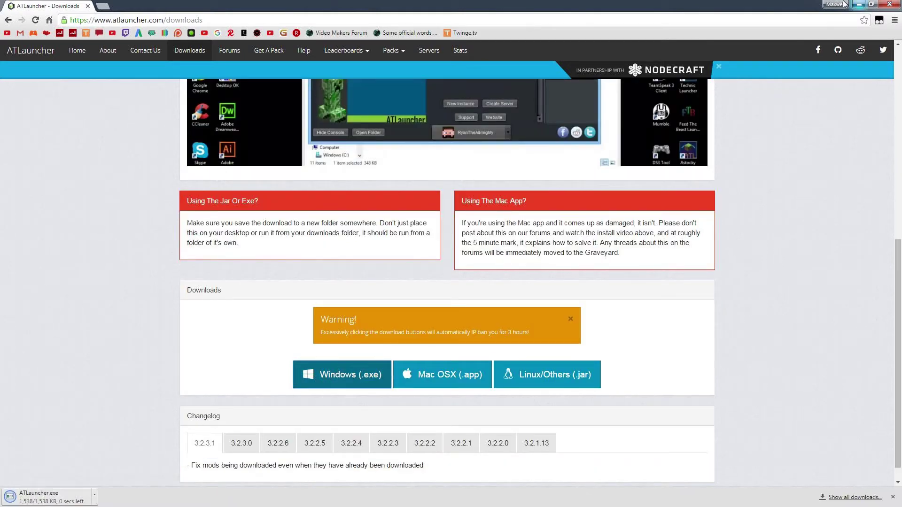
Minimise the browser and create a new desktop folder named AT Launcher
left_click(859, 4)
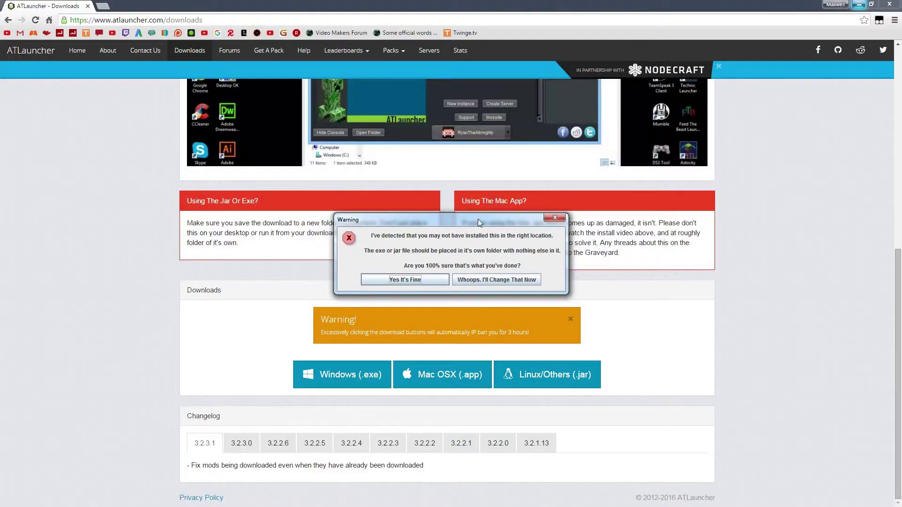
left_click_drag(478, 219, 524, 190)
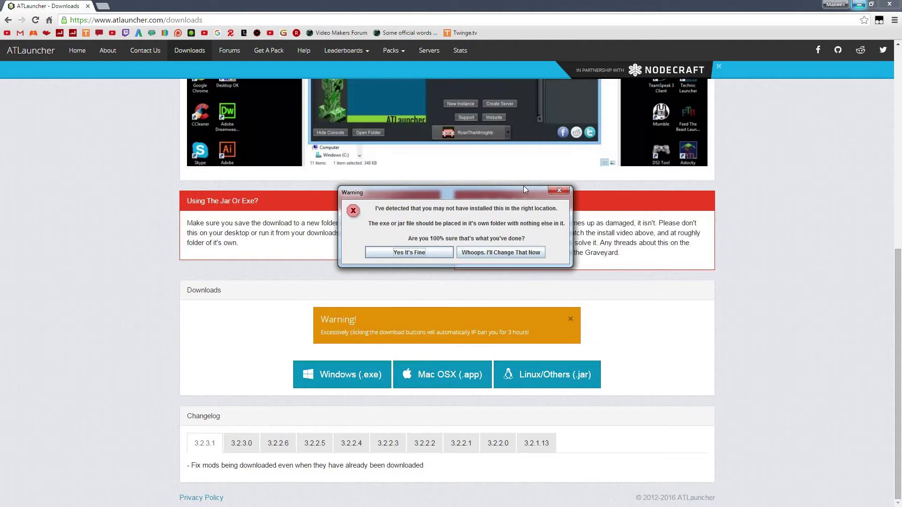
left_click(859, 4)
right_click(226, 66)
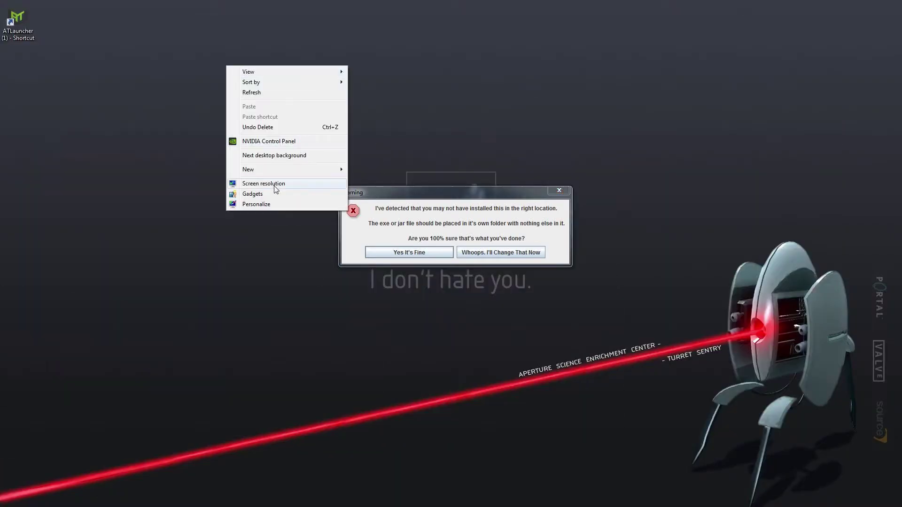
mouse_move(280, 170)
left_click(359, 169)
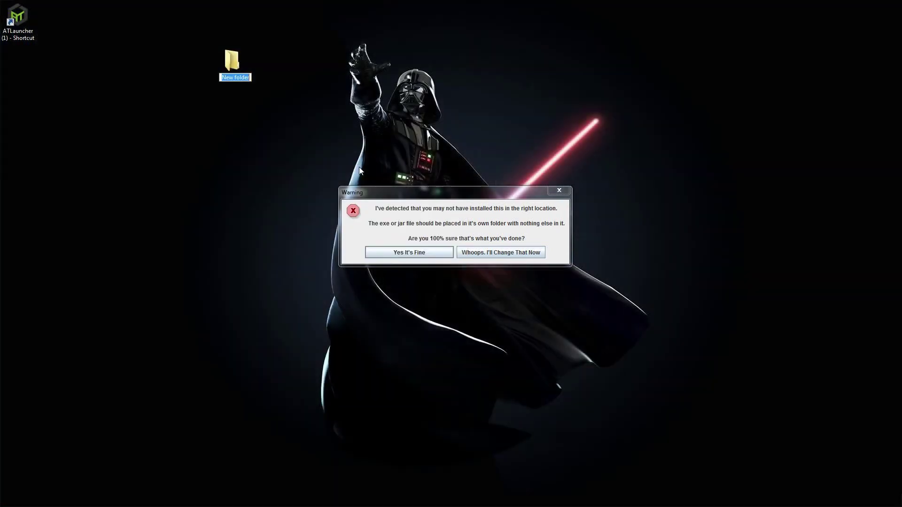
type("AT Launcher")
key("Return")
Try to move the ATLauncher shortcut into the AT Launcher folder, and accept the install location in the launcher's warning
left_click(21, 22)
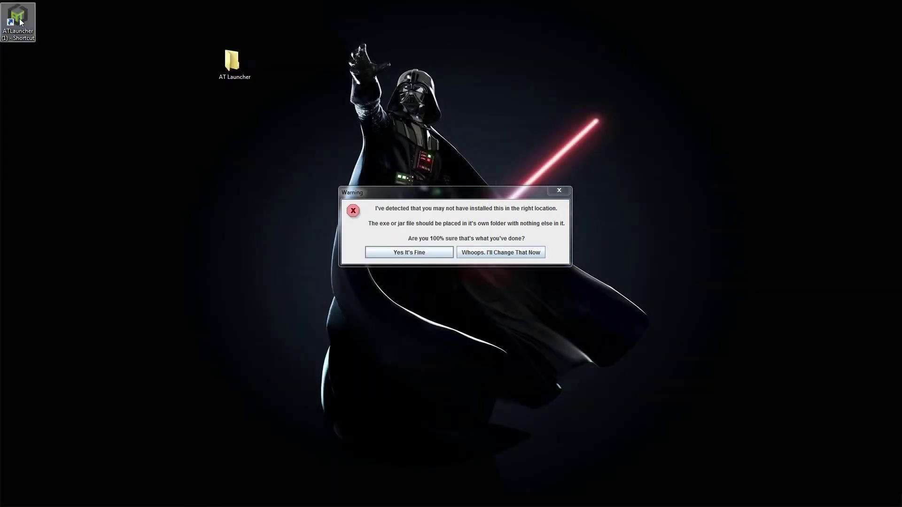
left_click_drag(20, 22, 211, 59)
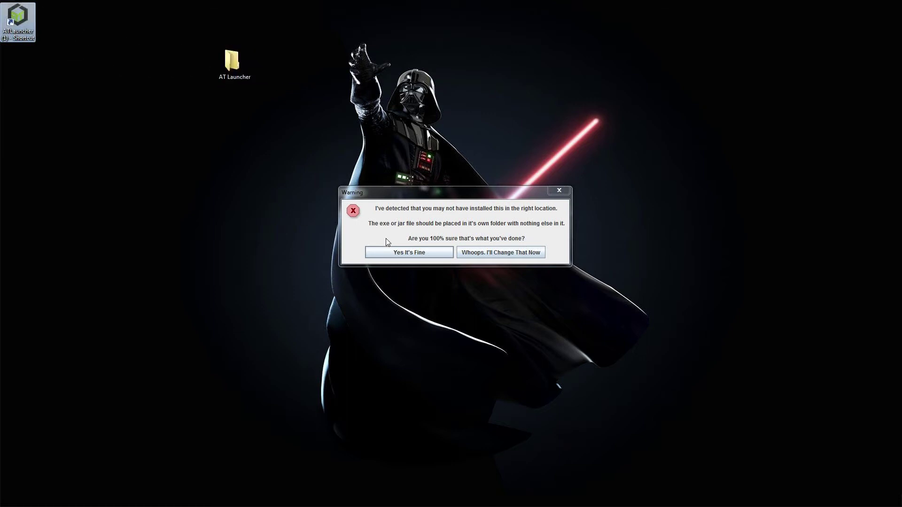
left_click(416, 255)
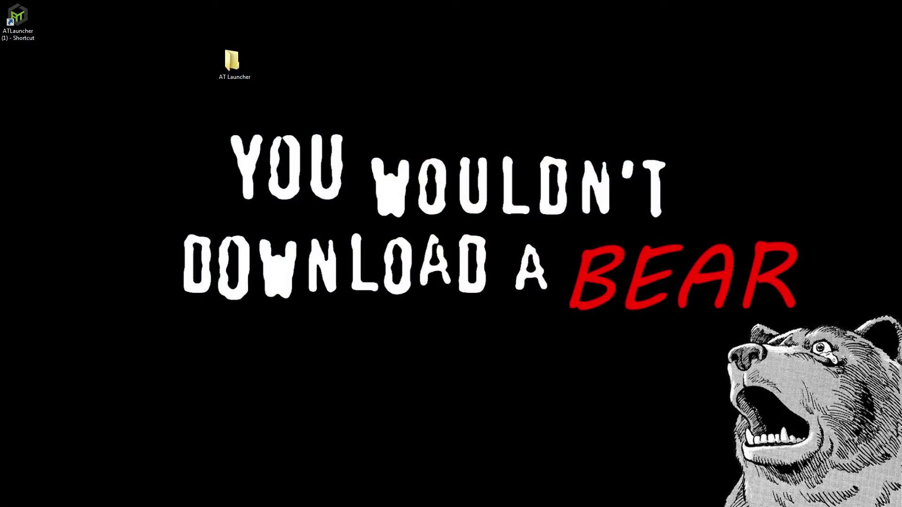
Run ATLauncher (1) from the AT Launcher folder, allowing the unverified publisher, and close its setup dialog and the folder window
double_click(232, 61)
left_click_drag(502, 106, 496, 65)
left_click(402, 124)
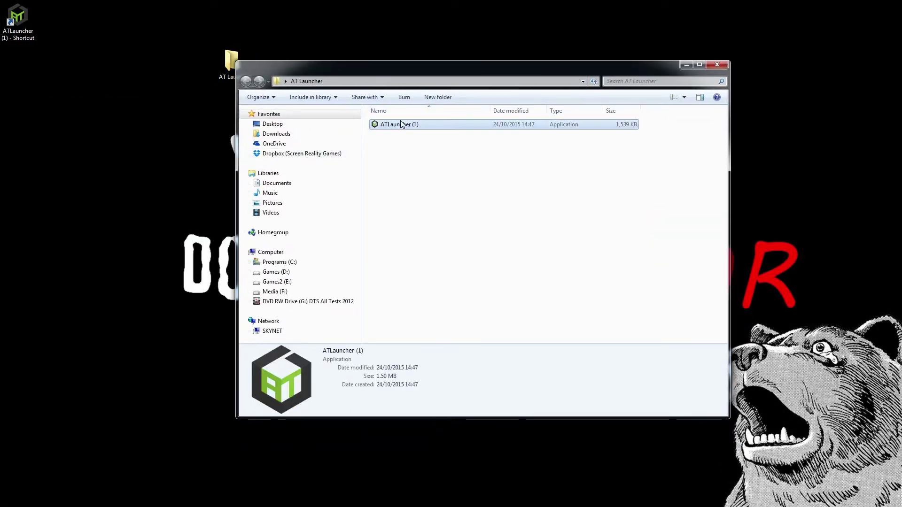
double_click(402, 125)
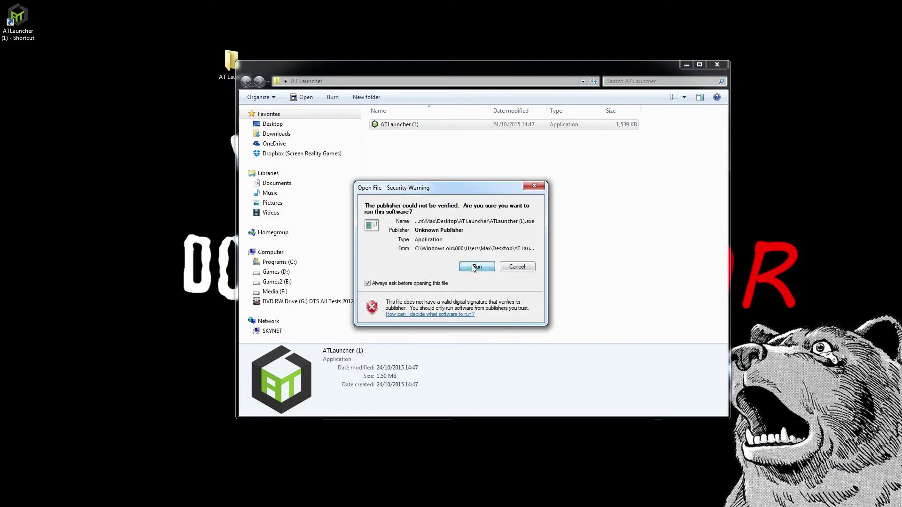
left_click(475, 267)
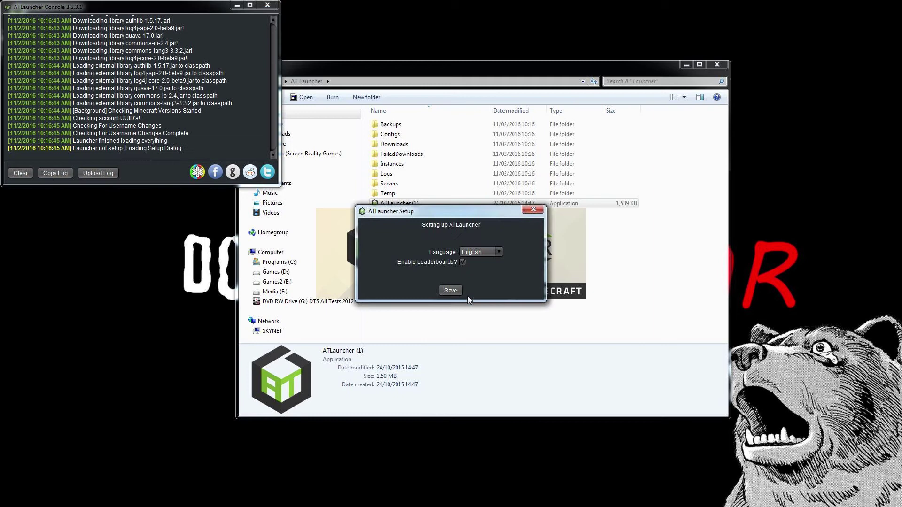
left_click(533, 209)
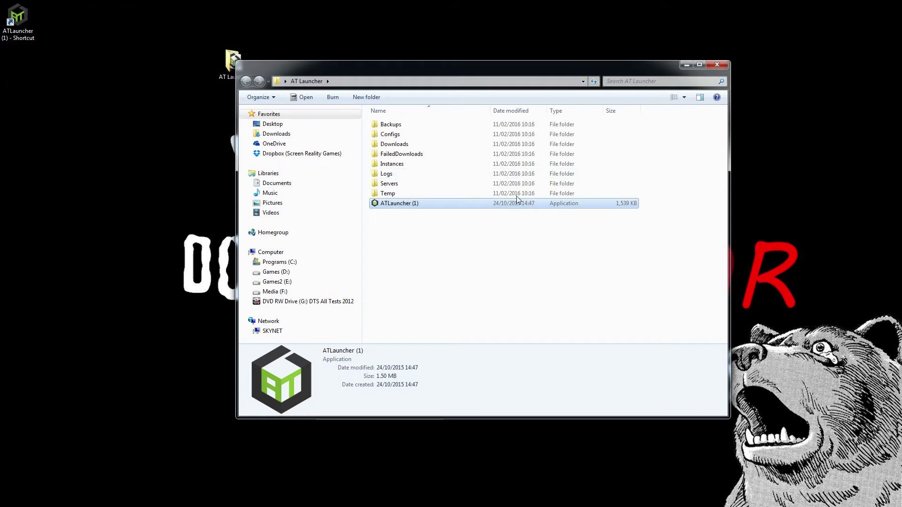
left_click(716, 65)
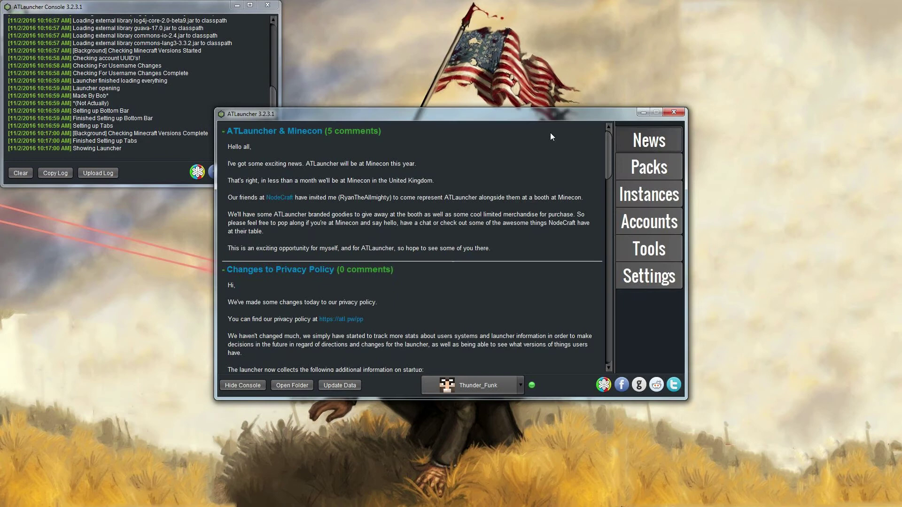
Browse the launcher's available packs and start a new instance of Revenge of the C-Team
left_click_drag(556, 115, 633, 83)
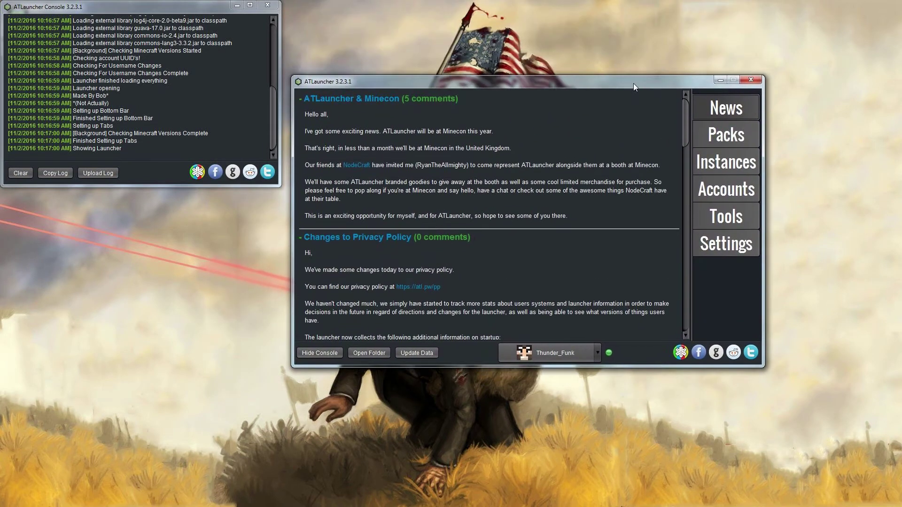
left_click(718, 137)
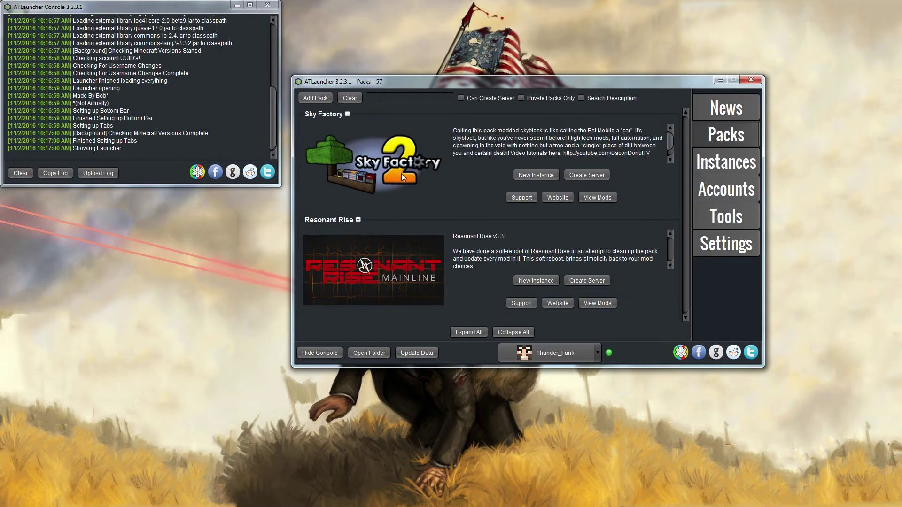
scroll(563, 193, "down", 3)
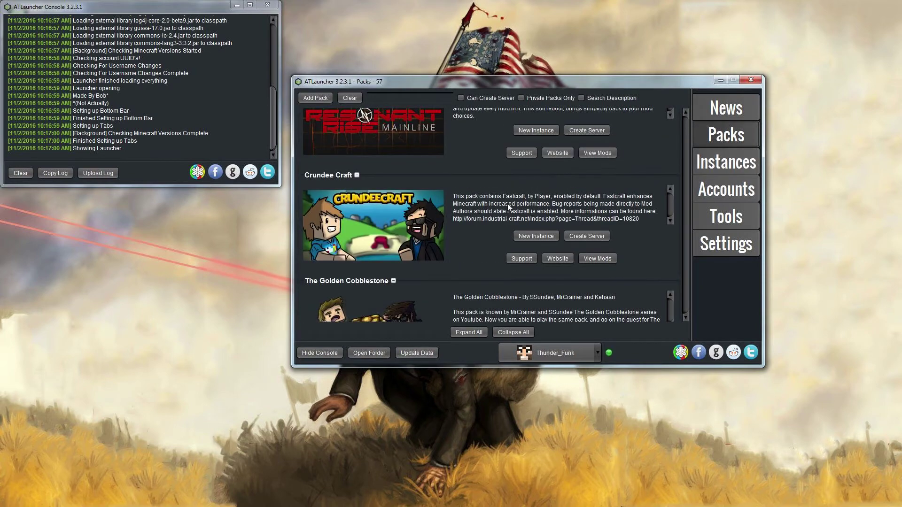
scroll(507, 204, "down", 3)
scroll(420, 252, "down", 3)
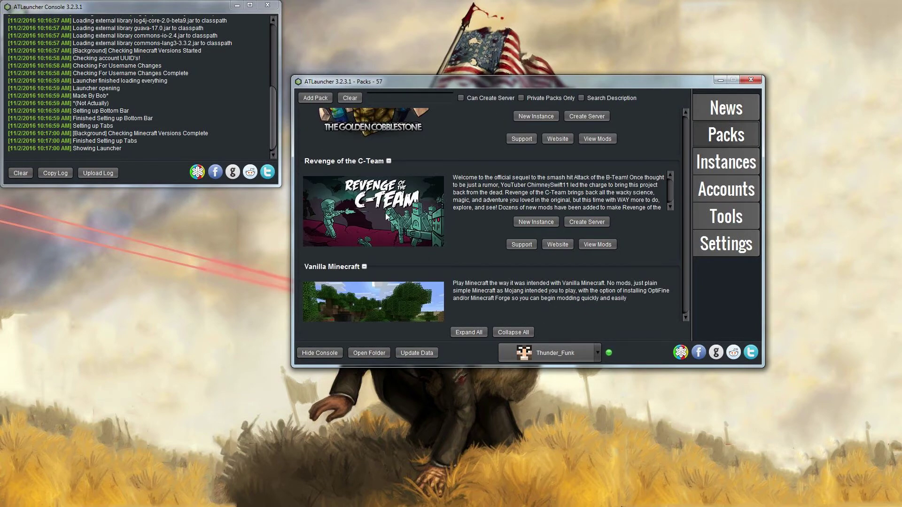
left_click(377, 99)
left_click(531, 225)
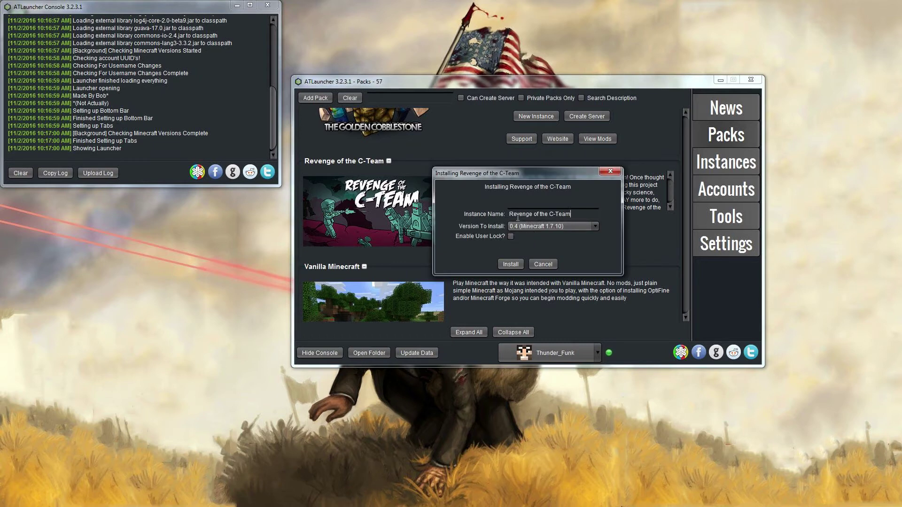
Install Revenge of the C-Team 0.4 (Minecraft 1.7.10) without optional mods, keeping the existing instance and accepting the Java 8 notice
left_click(510, 265)
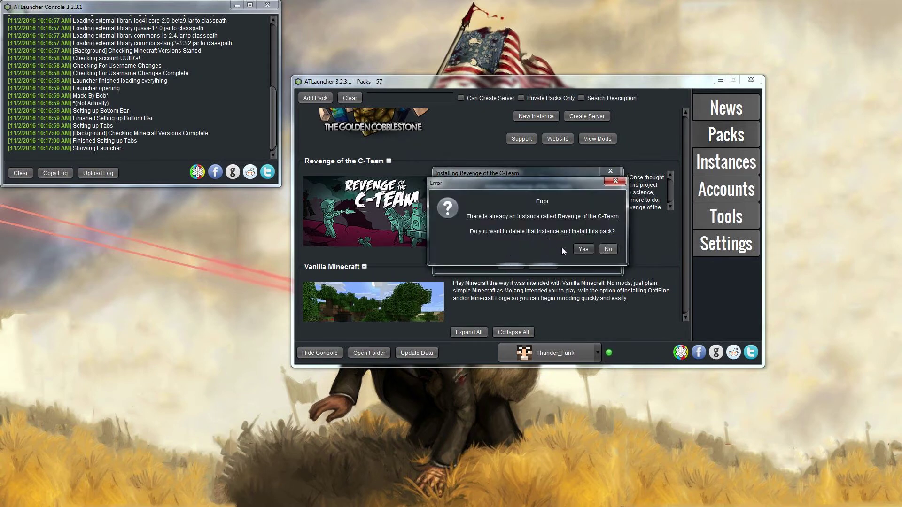
left_click(607, 249)
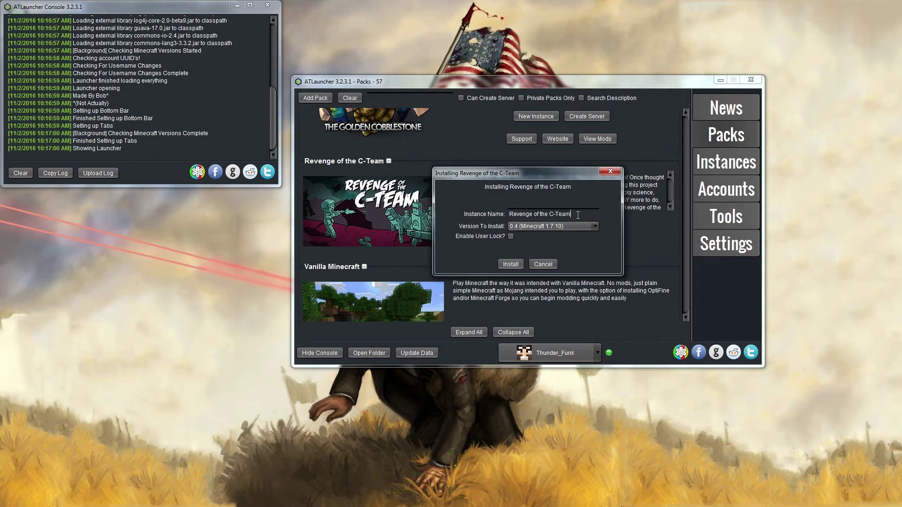
left_click(514, 264)
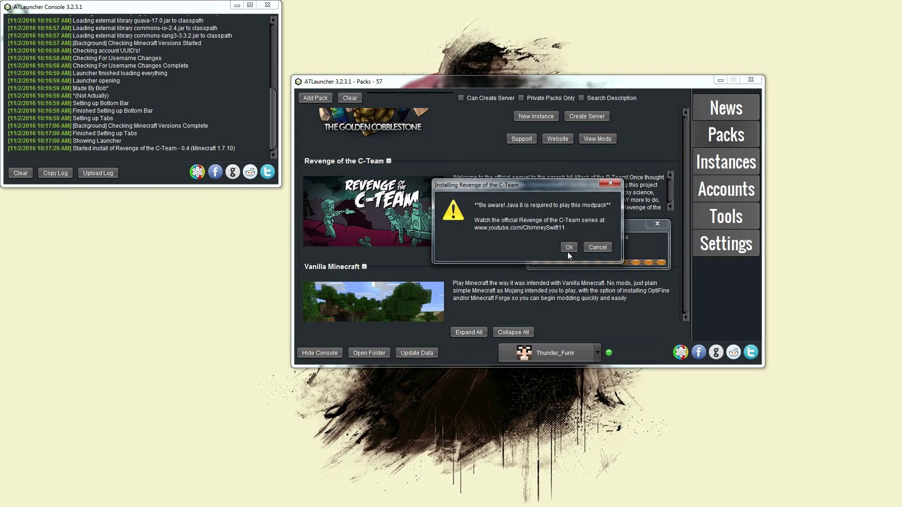
left_click_drag(567, 190, 559, 177)
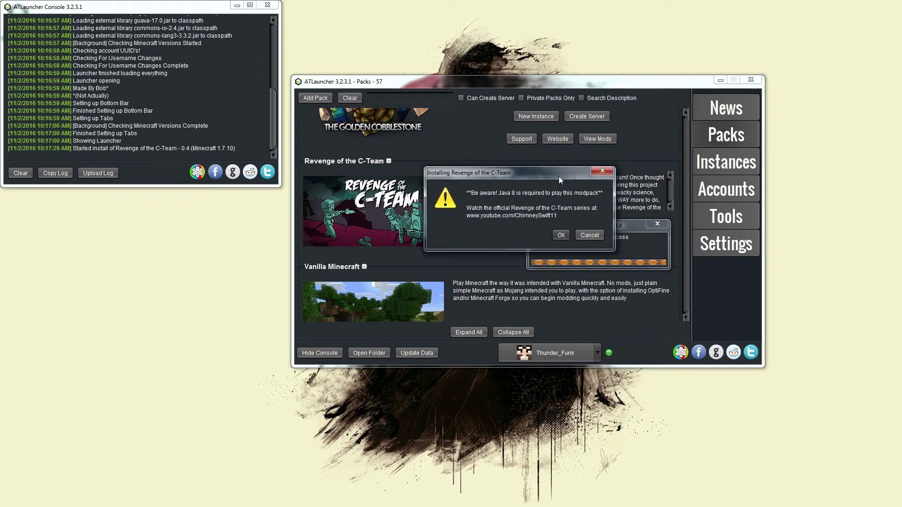
left_click(566, 235)
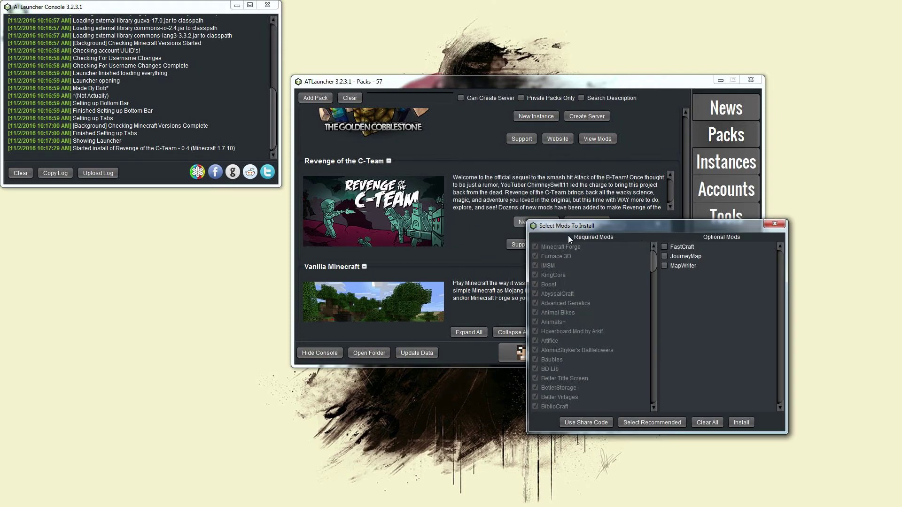
left_click_drag(665, 222, 491, 111)
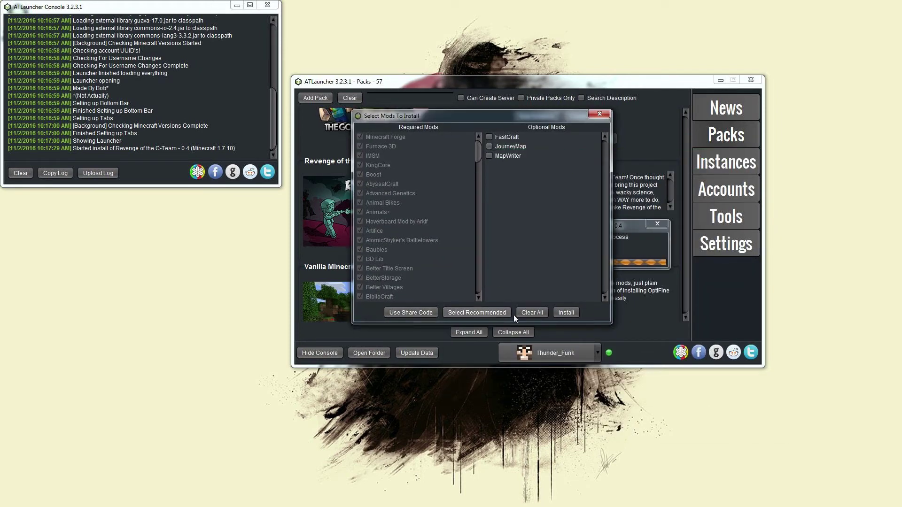
left_click(568, 312)
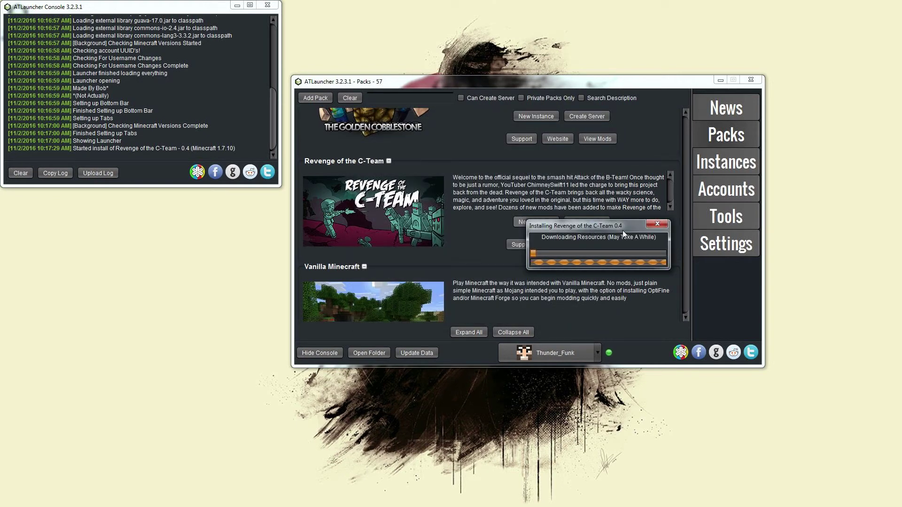
Cancel the running Revenge of the C-Team installation and dismiss the resulting message
left_click(657, 224)
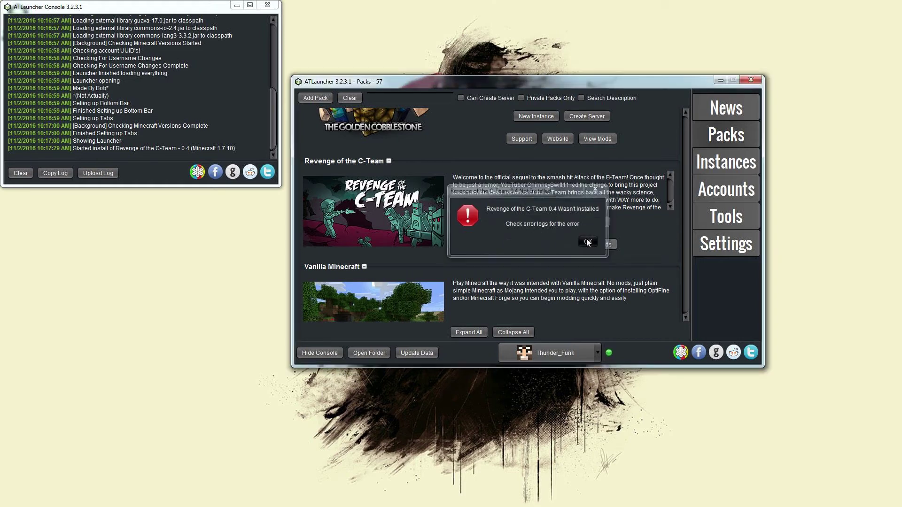
left_click(588, 241)
left_click_drag(548, 83, 538, 39)
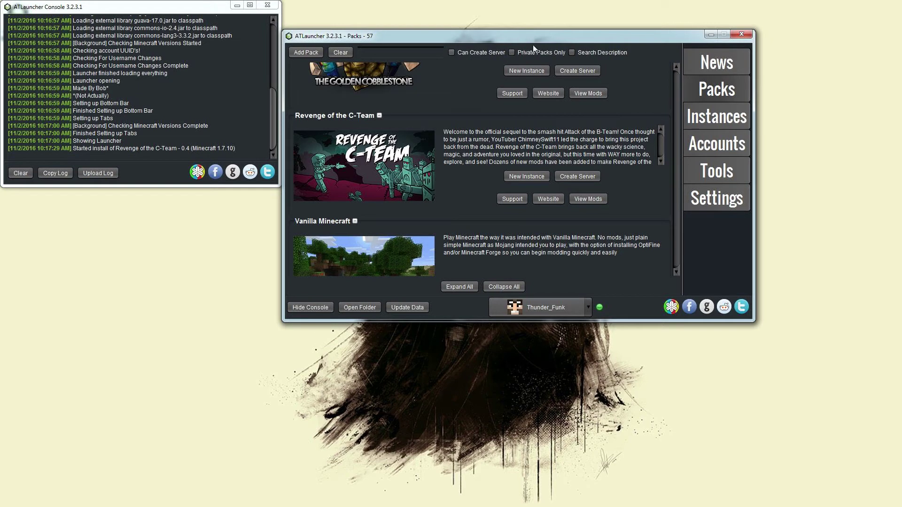
Find the Revenge of the C-Team instance among the installed instances and start playing it
left_click_drag(534, 46, 553, 56)
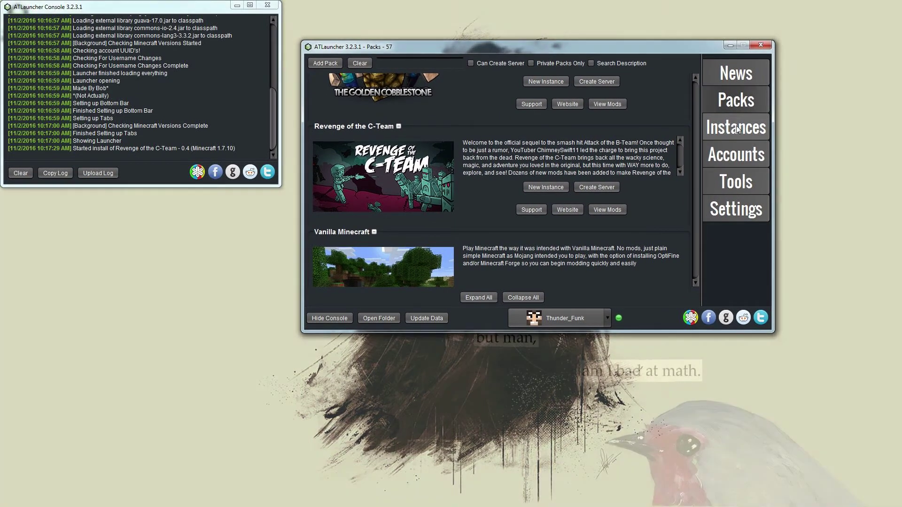
left_click(736, 131)
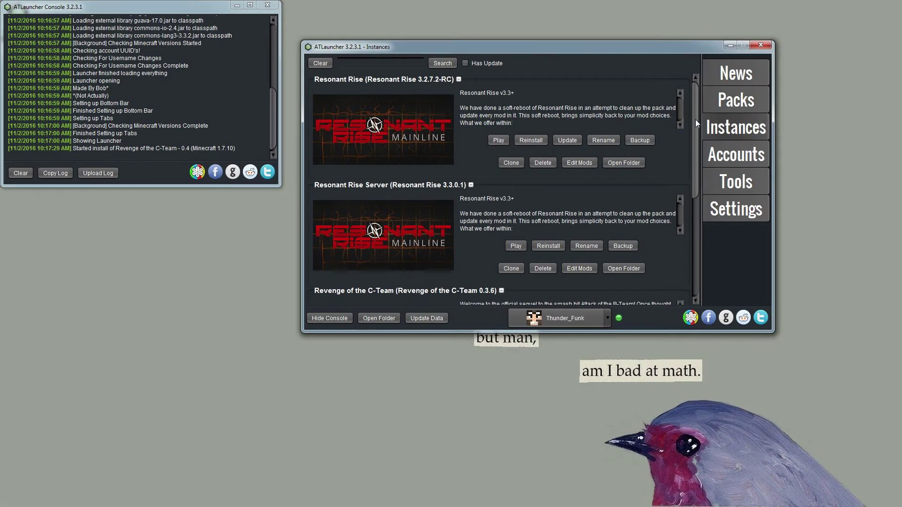
left_click_drag(695, 119, 687, 235)
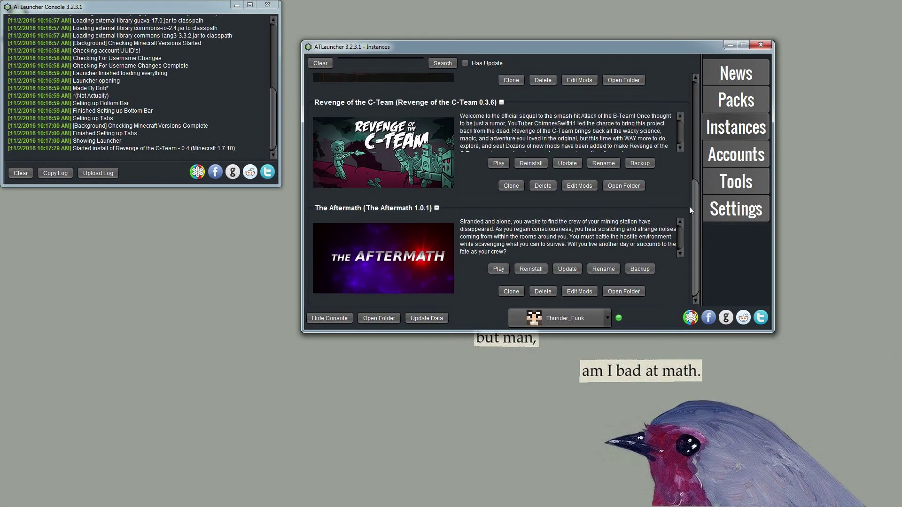
scroll(689, 207, "up", 3)
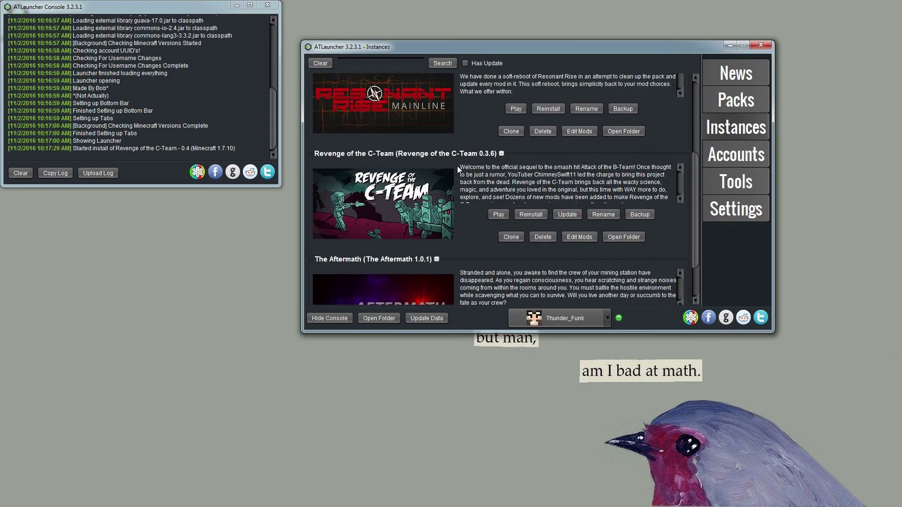
left_click(499, 214)
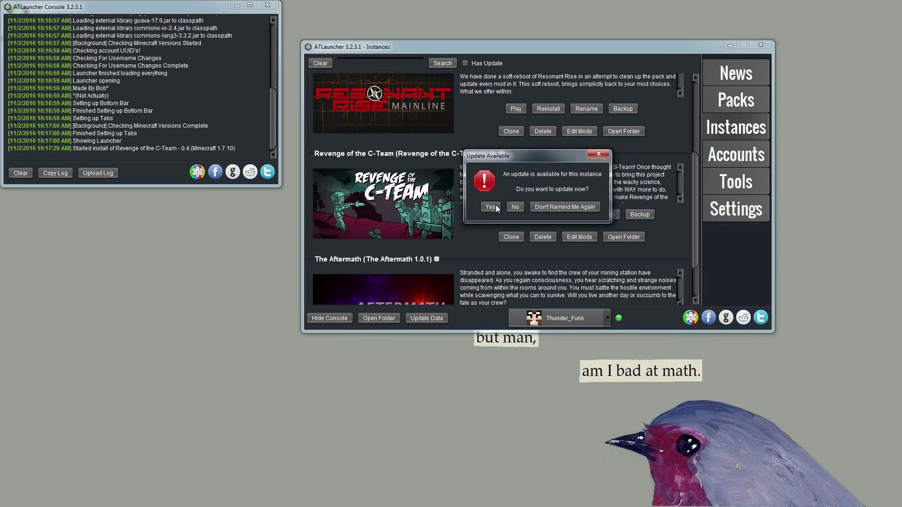
Update the Revenge of the C-Team instance to version 0.4 (Minecraft 1.7.10), accepting the Java 8 notice
left_click(491, 207)
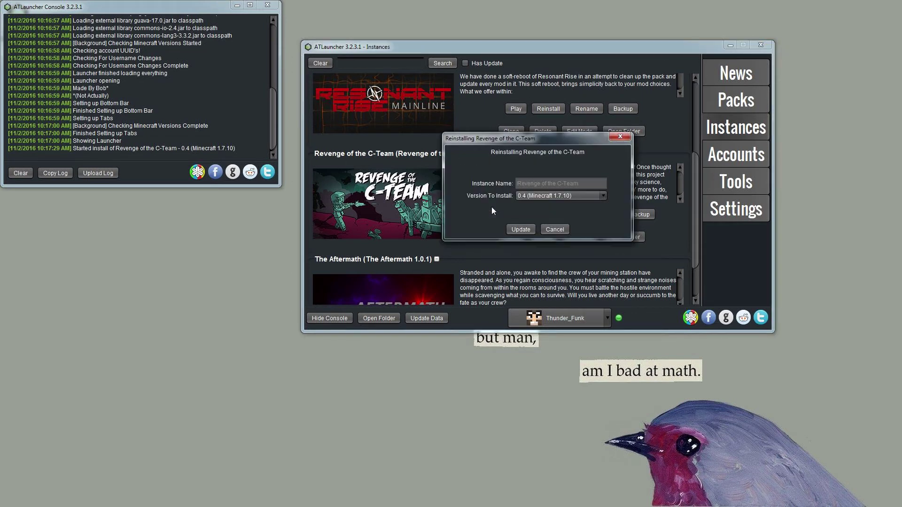
left_click(517, 229)
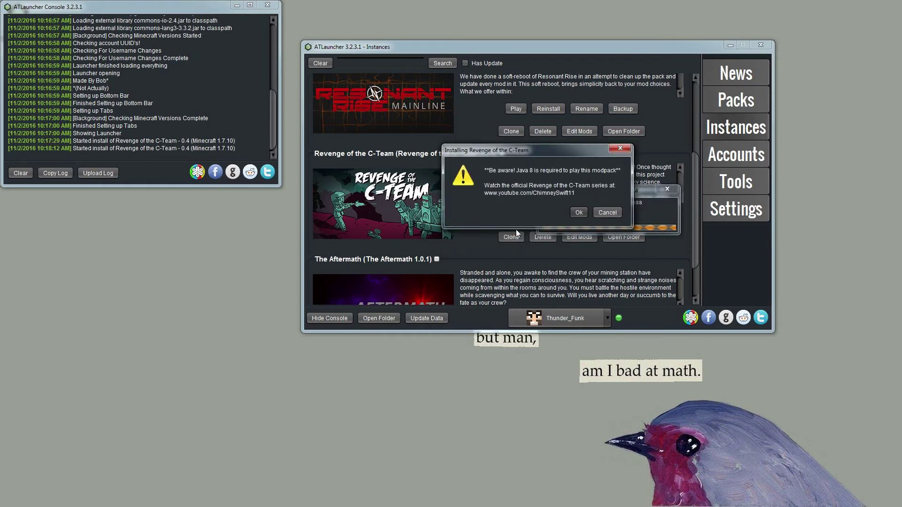
left_click(579, 212)
left_click(751, 388)
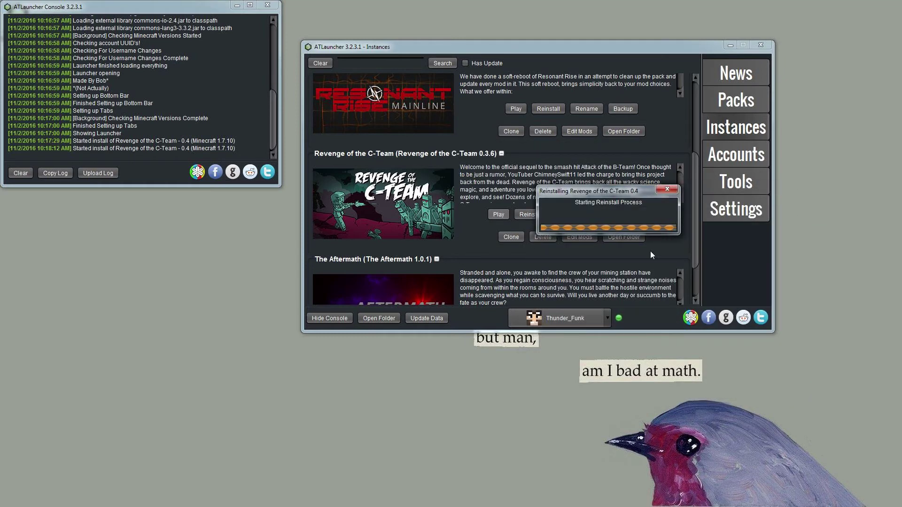
left_click_drag(624, 193, 555, 179)
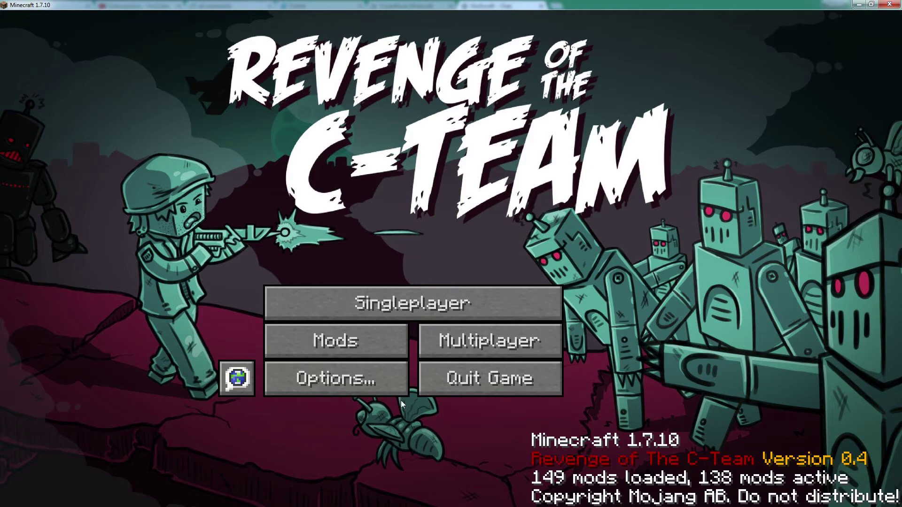
Delete the existing Minecraft Server entry from the game's multiplayer server list
left_click(493, 341)
left_click(389, 199)
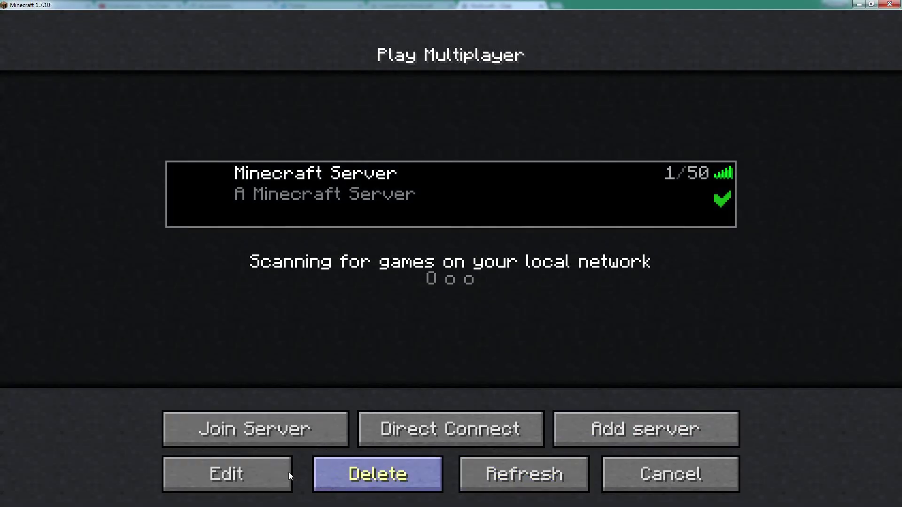
left_click(319, 473)
left_click(375, 289)
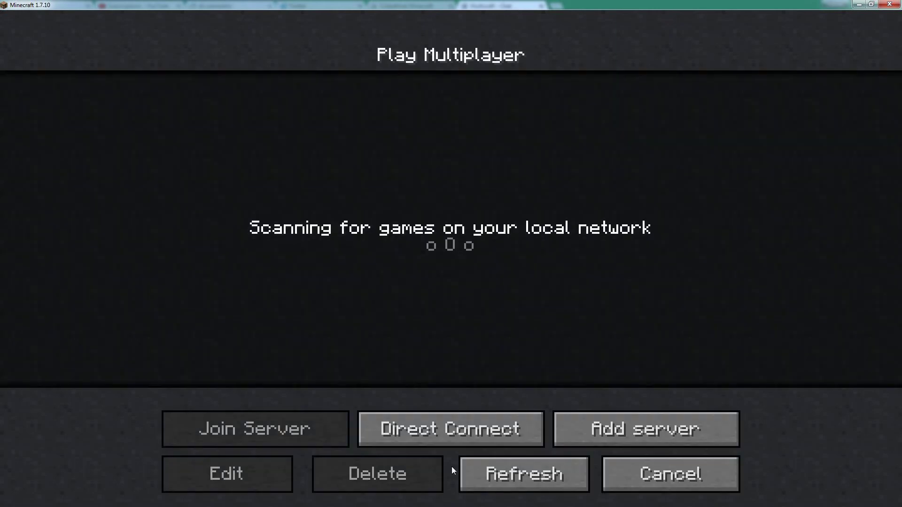
Start a new multiplayer server entry and name it "Most Awesome server ever"
left_click(630, 427)
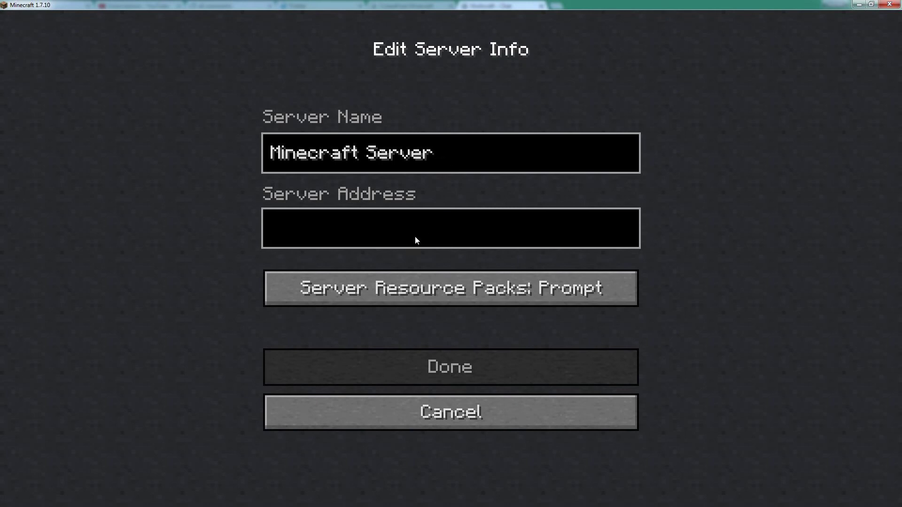
key("BackSpace")
key("BackSpace")
key("BackSpace")
key("BackSpace")
key("BackSpace")
key("BackSpace")
key("BackSpace")
key("BackSpace")
key("BackSpace")
key("BackSpace")
key("BackSpace")
key("BackSpace")
key("BackSpace")
key("BackSpace")
key("BackSpace")
key("BackSpace")
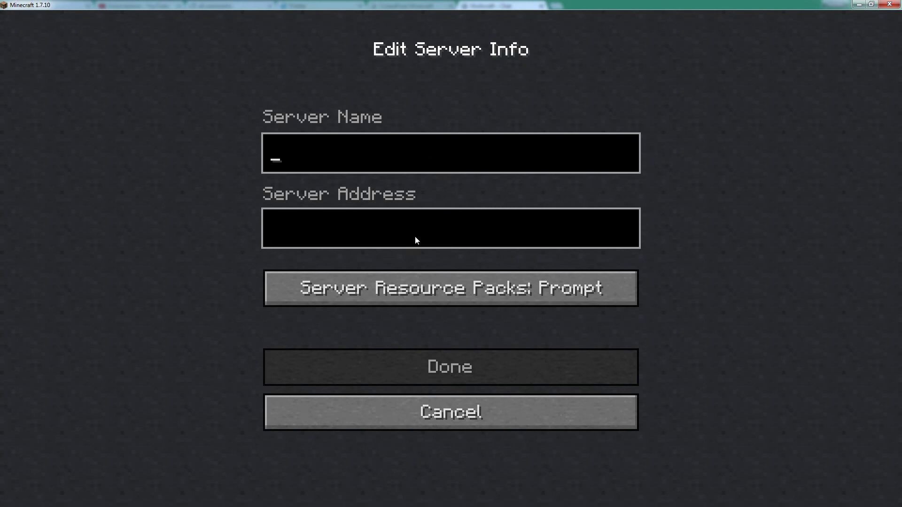
type("Most Awesome serve")
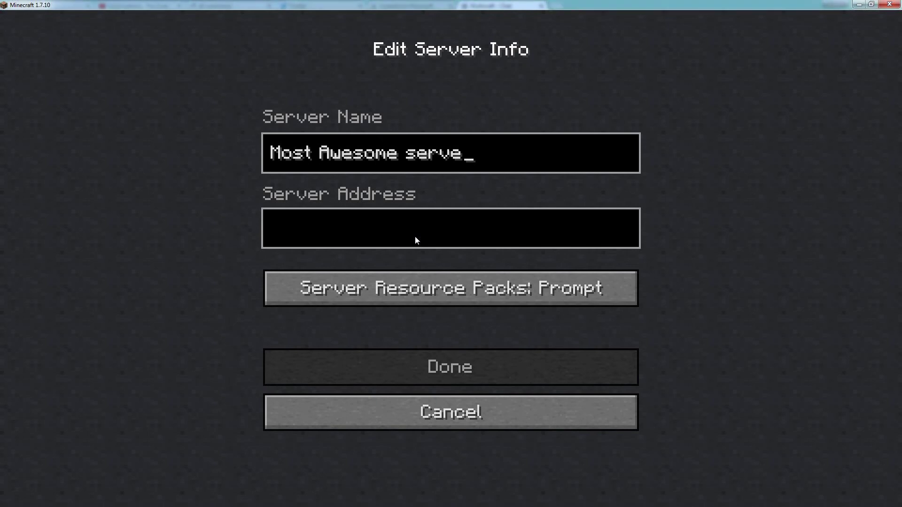
type("r ever")
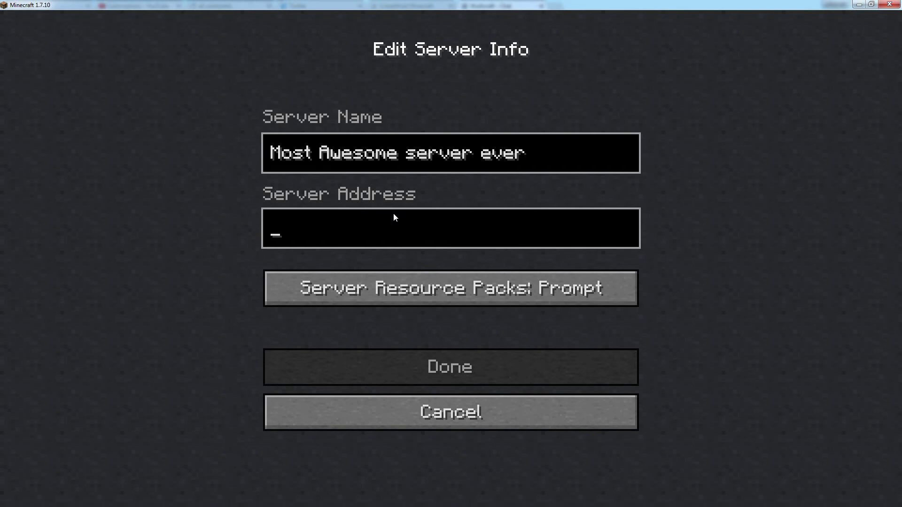
Set the server address to mc.screenreality.com and save the server entry
type("mc")
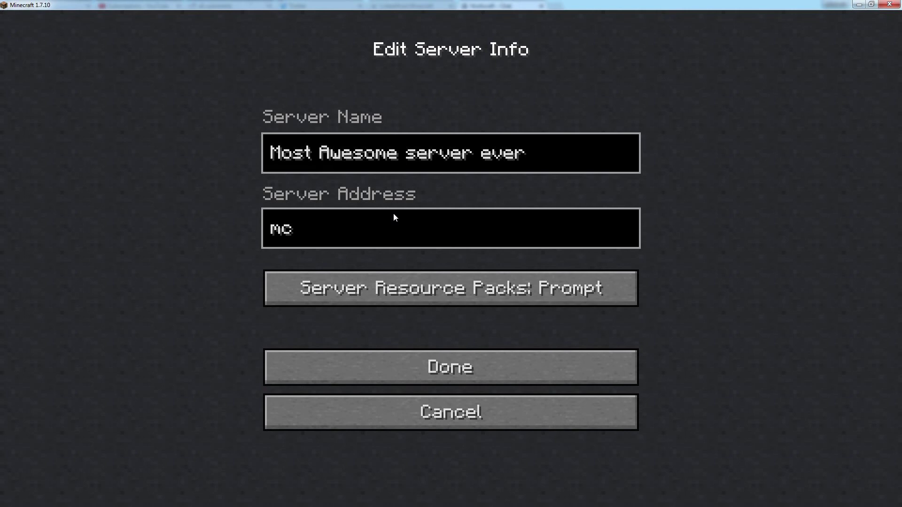
type(".screenre")
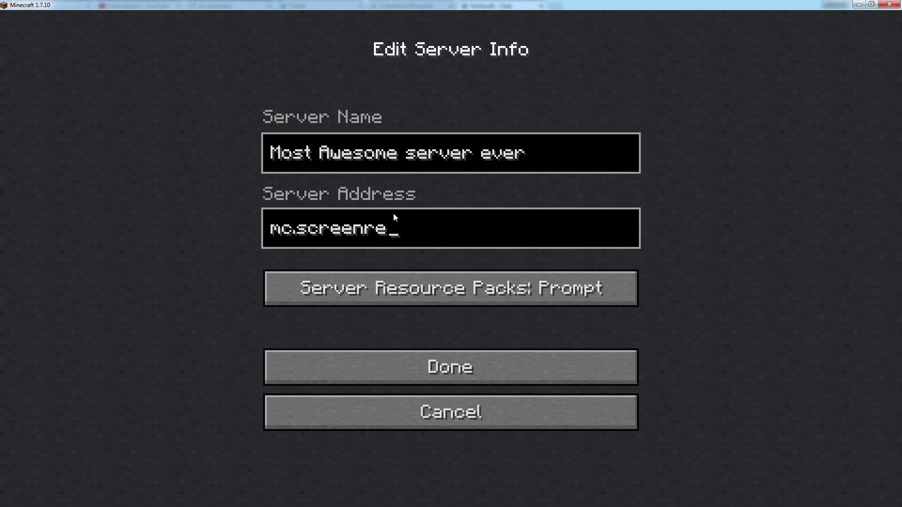
type("ality.ciom")
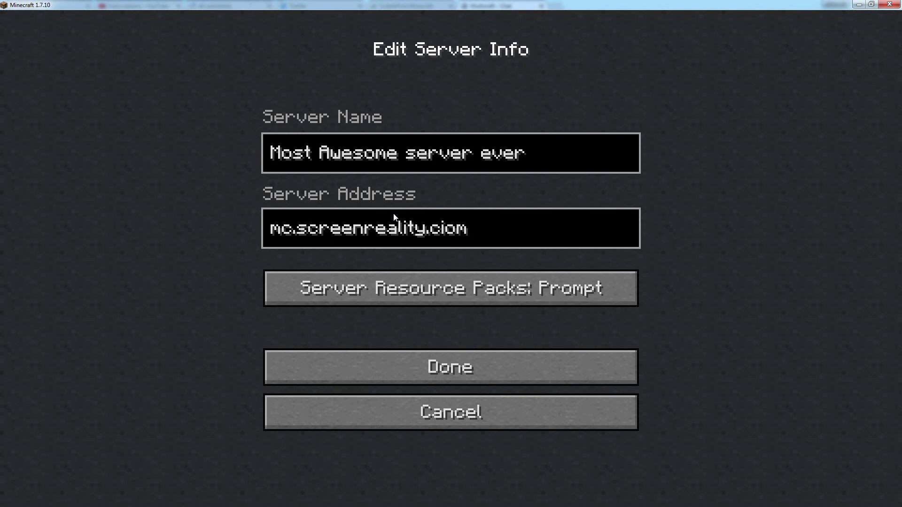
key("BackSpace")
key("BackSpace")
key("BackSpace")
type("om")
left_click(415, 374)
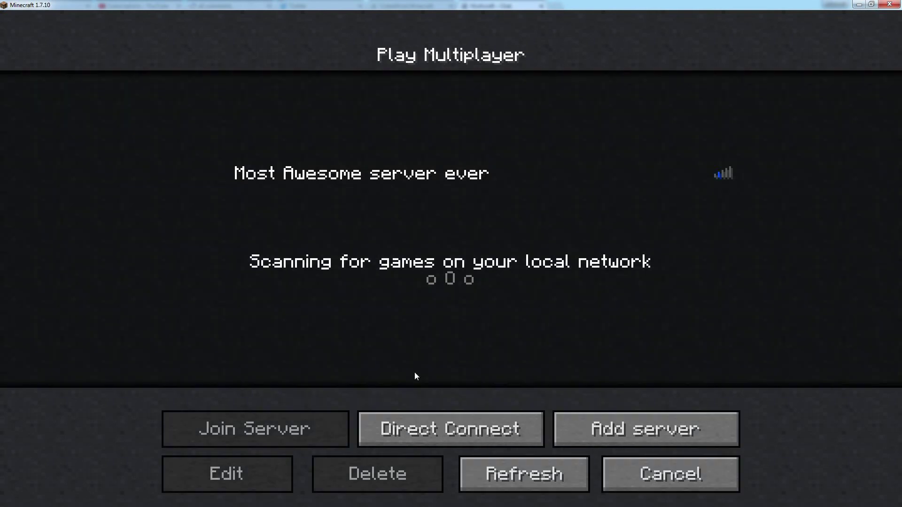
Join the Most Awesome server ever and walk forward along the stone brick path
left_click(325, 187)
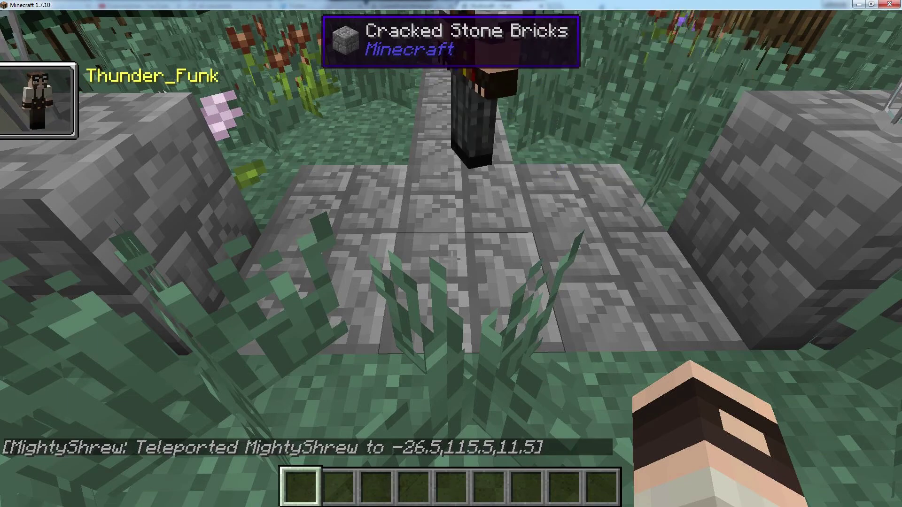
key("w")
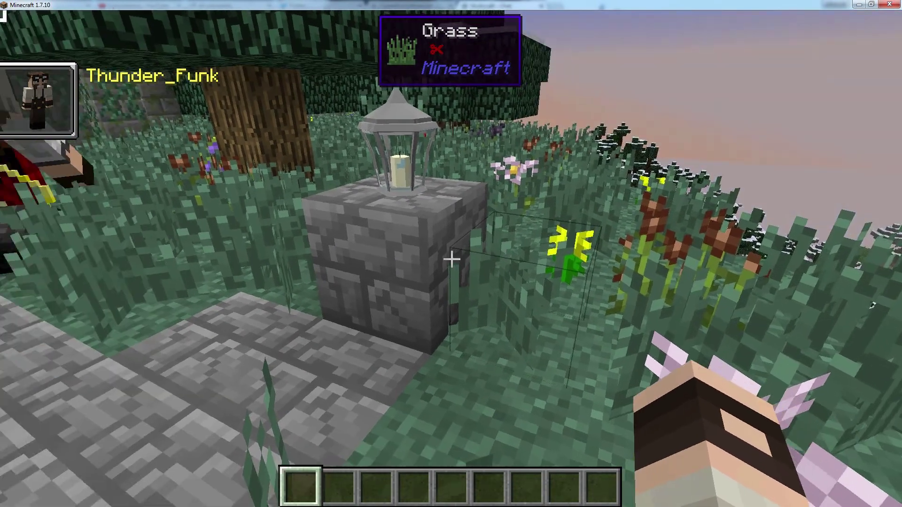
key("w")
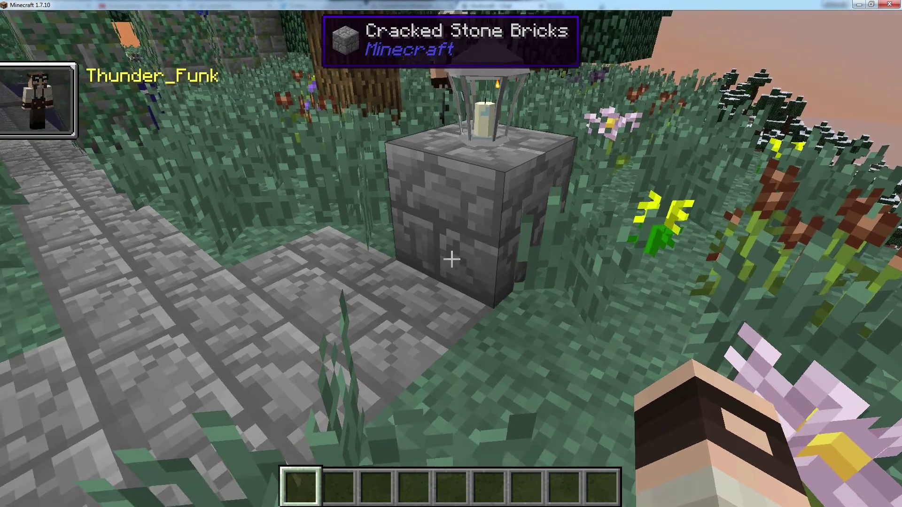